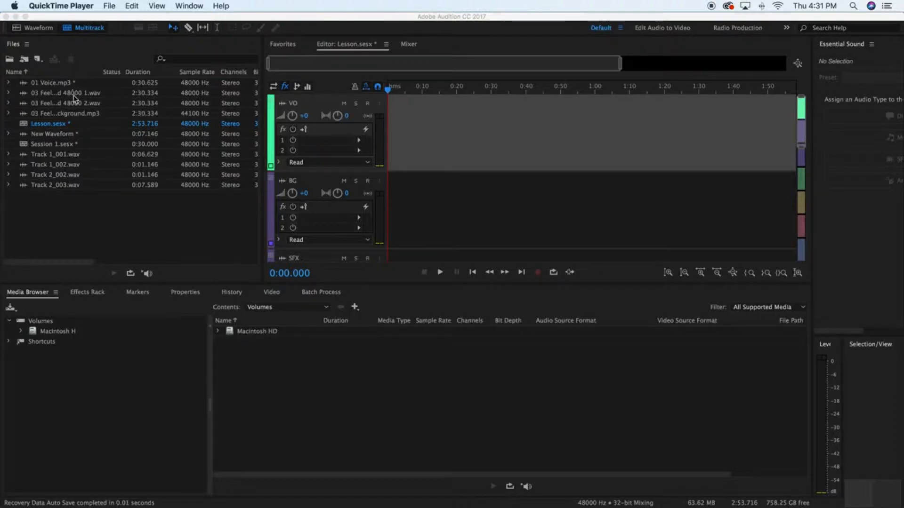
Place 01 Voice.mp3 at the start of the VO track in the Lesson.sesx multitrack session
left_click(40, 31)
left_click(40, 29)
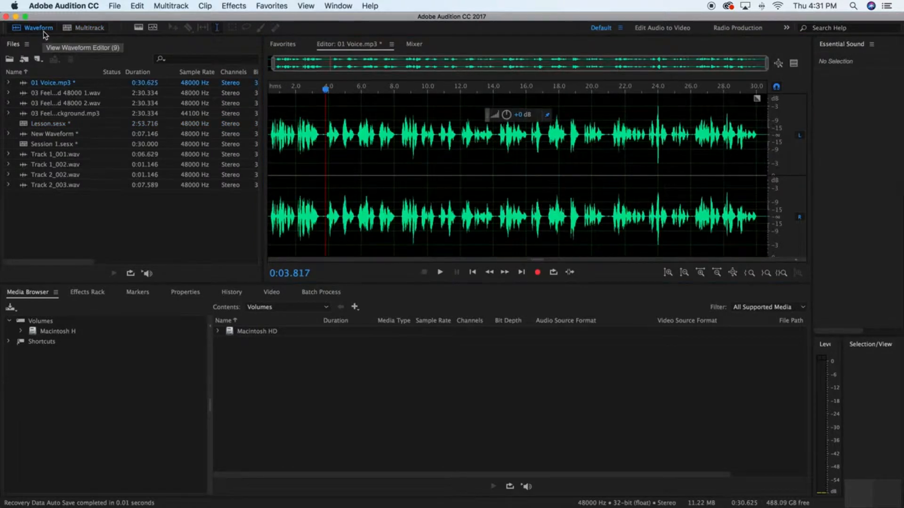
left_click(86, 30)
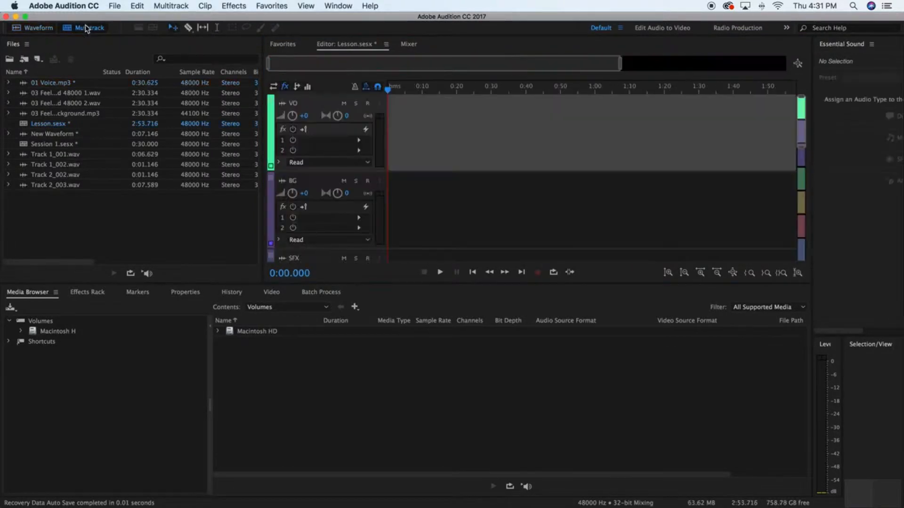
left_click_drag(45, 84, 433, 132)
left_click_drag(493, 144, 526, 143)
left_click(115, 6)
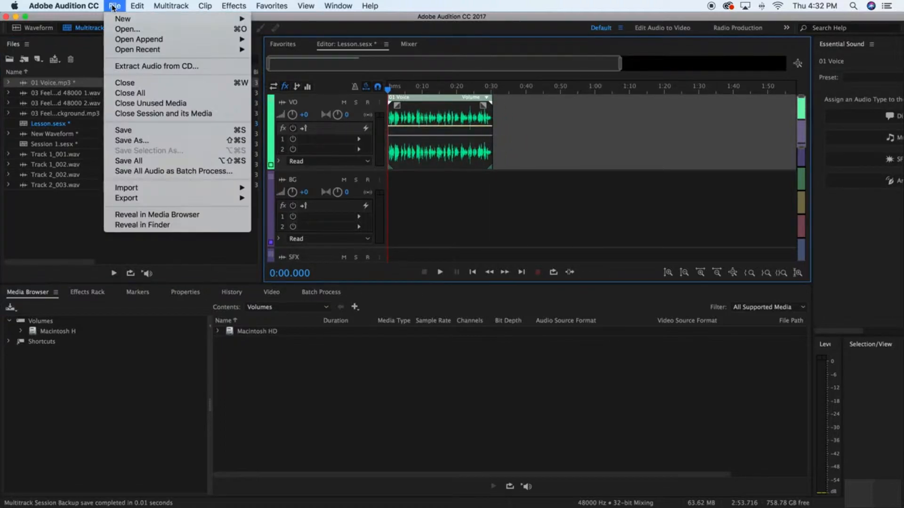
mouse_move(206, 190)
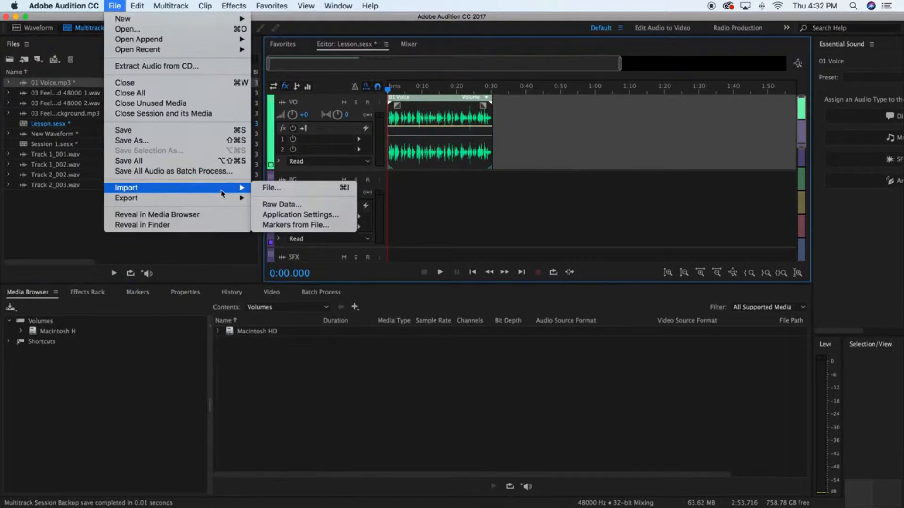
left_click(503, 135)
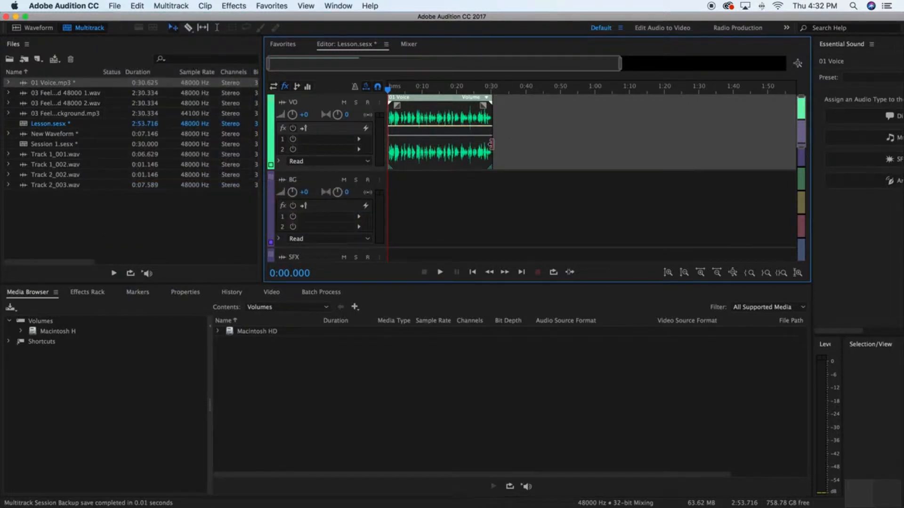
left_click_drag(516, 144, 599, 145)
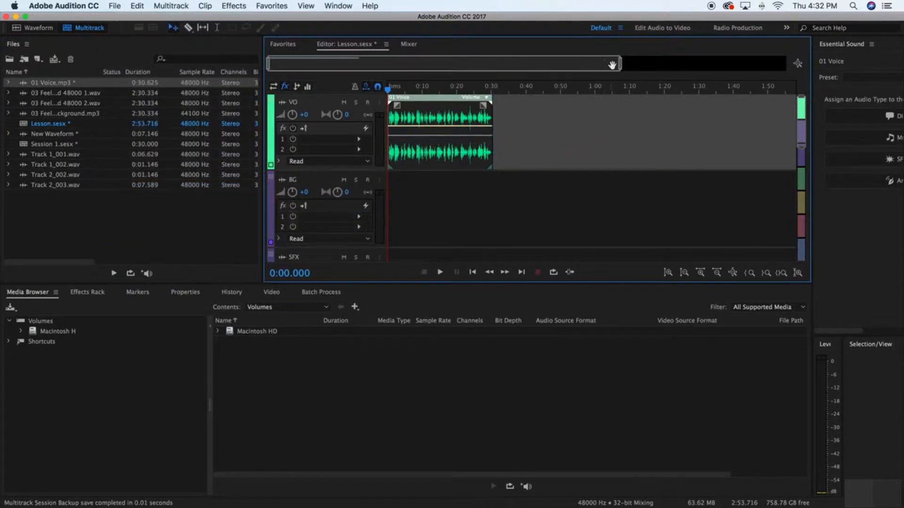
Activate the Razor tool and play the opening of the voice clip at reduced system volume to locate the sentence breaks
left_click_drag(620, 66, 370, 66)
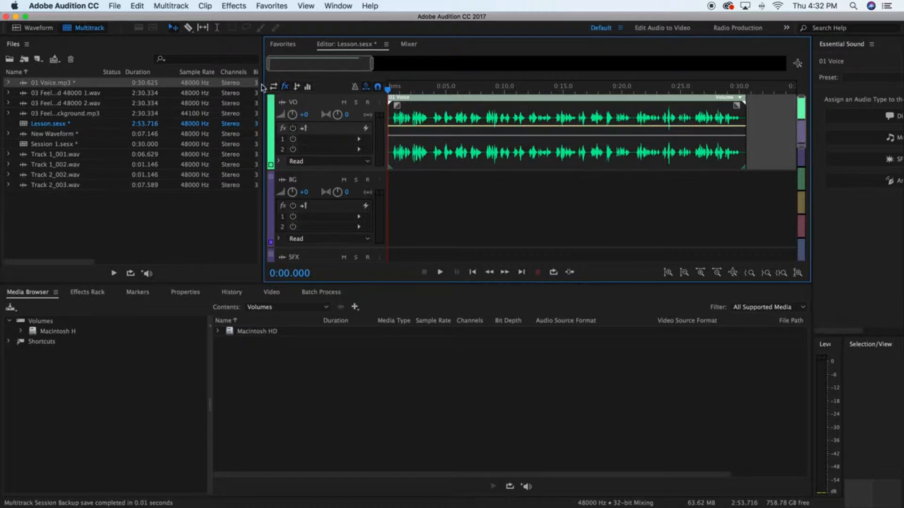
left_click(189, 37)
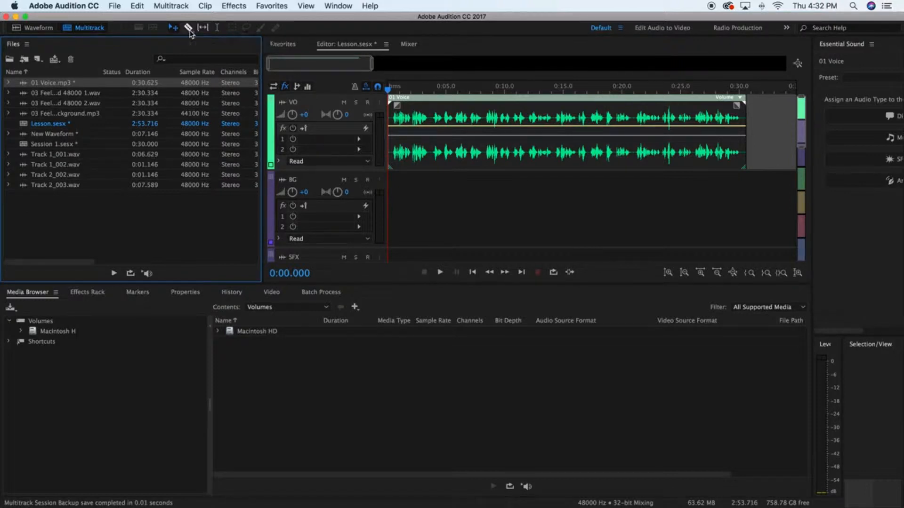
left_click(188, 29)
key("space")
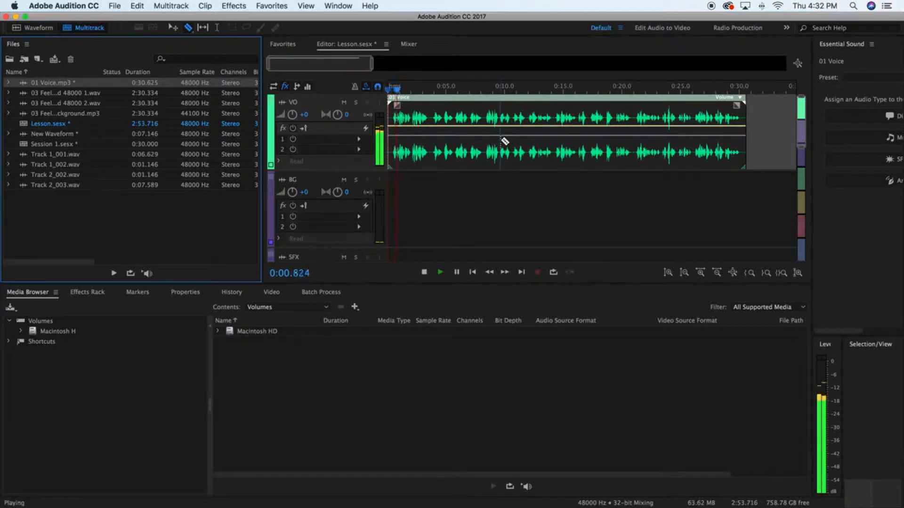
key("XF86AudioLowerVolume")
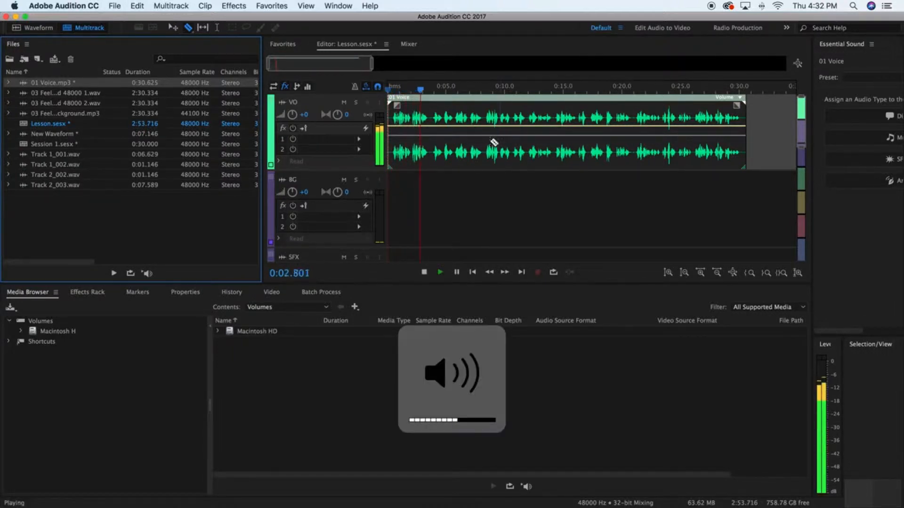
key("space")
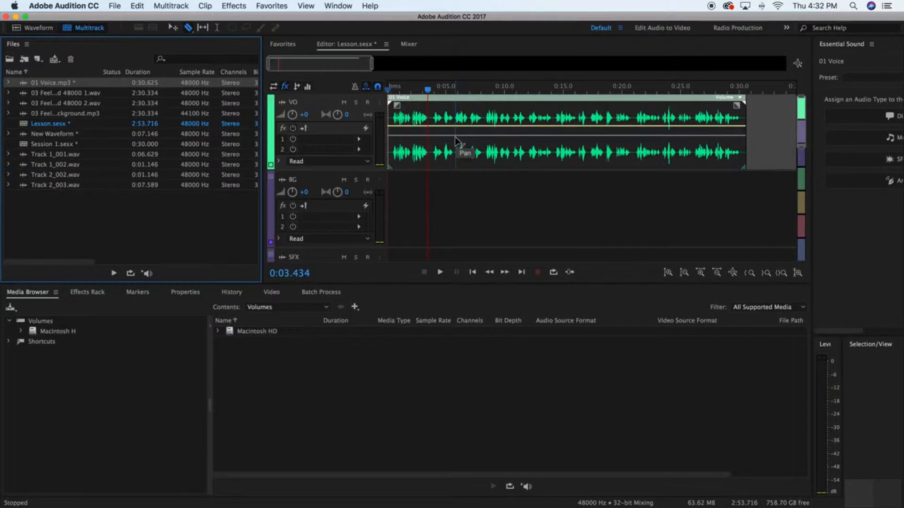
key("XF86AudioLowerVolume")
key("space")
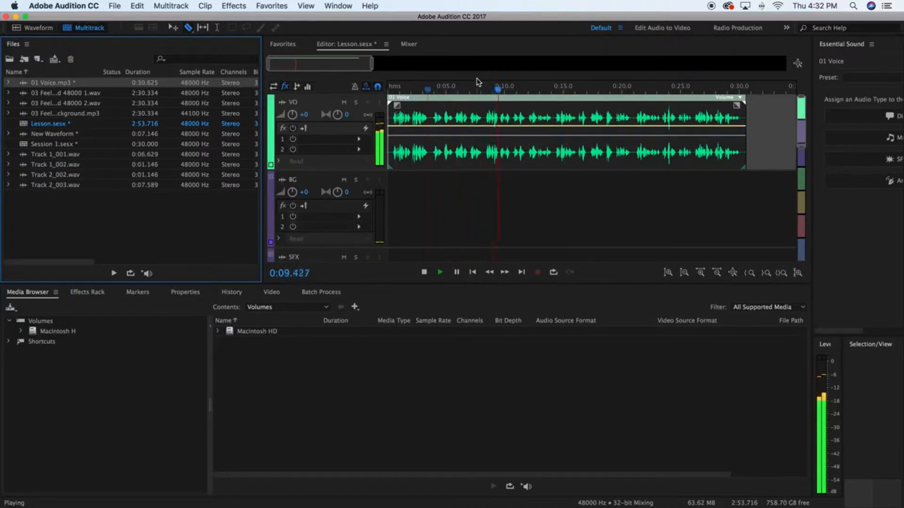
key("space")
Replay the clip from the start through its first sentence, and split it with the Razor at about 0:08 and 0:03.490
left_click_drag(501, 93, 431, 112)
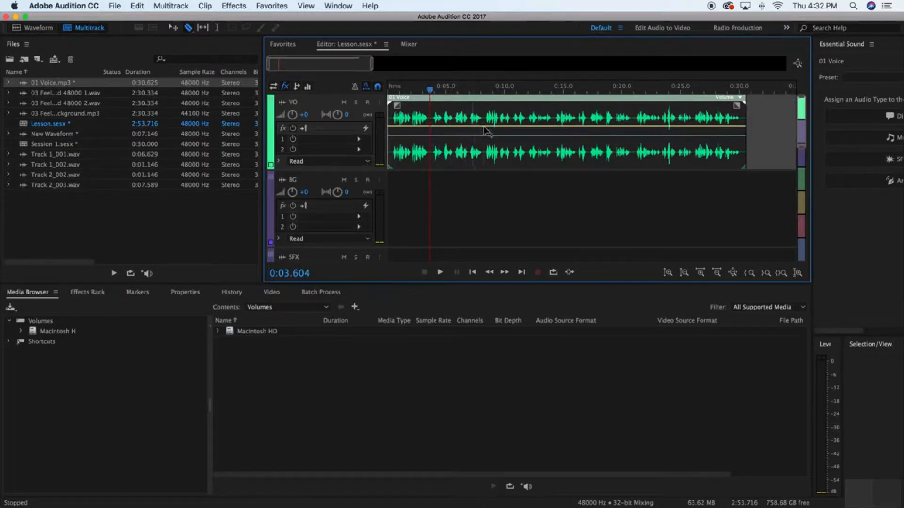
left_click_drag(433, 96, 389, 89)
key("space")
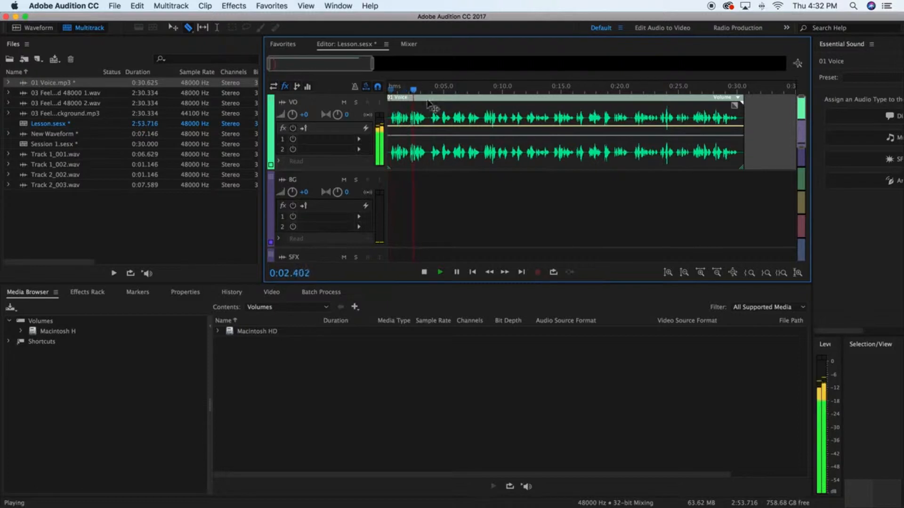
key("space")
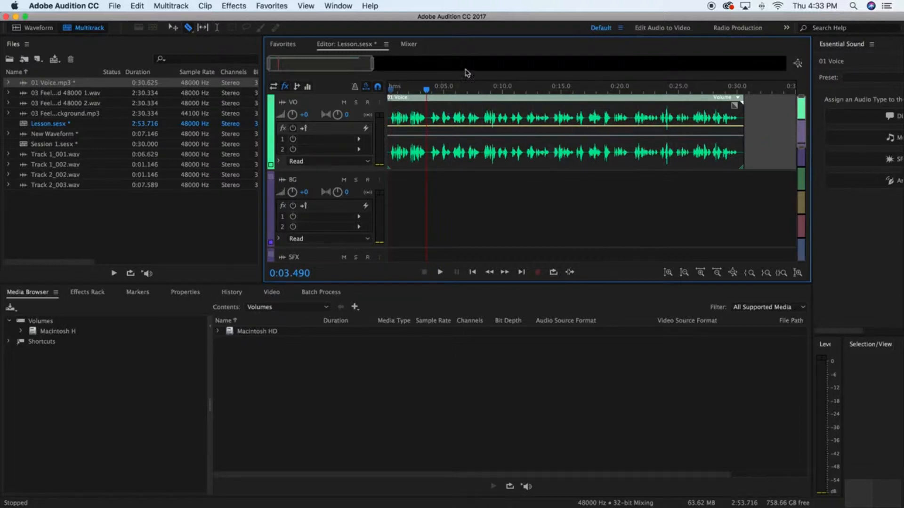
left_click(482, 117)
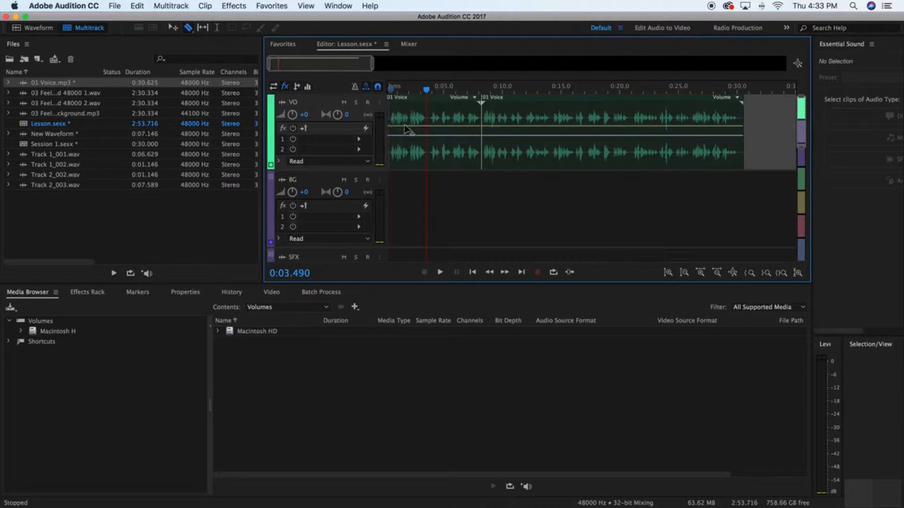
left_click(427, 132)
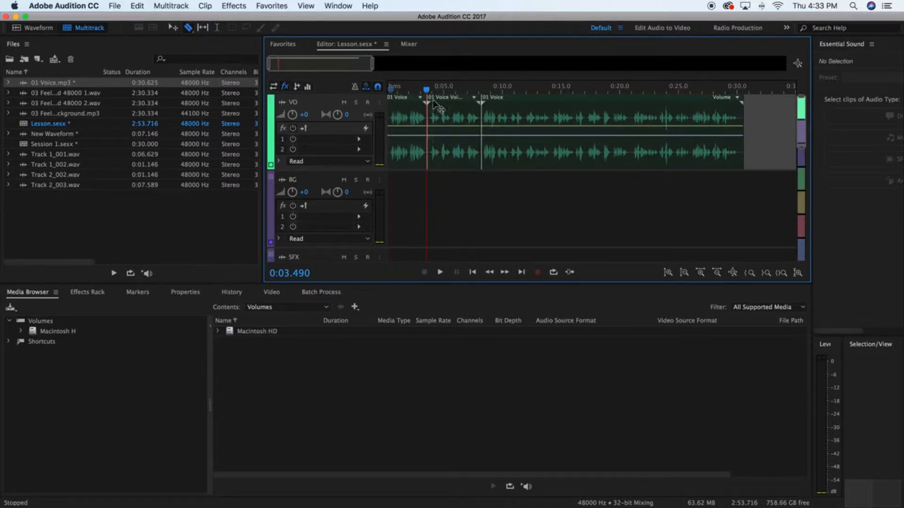
Delete the last voice segment, which starts at about 0:08, from the VO track
left_click(173, 29)
left_click(507, 118)
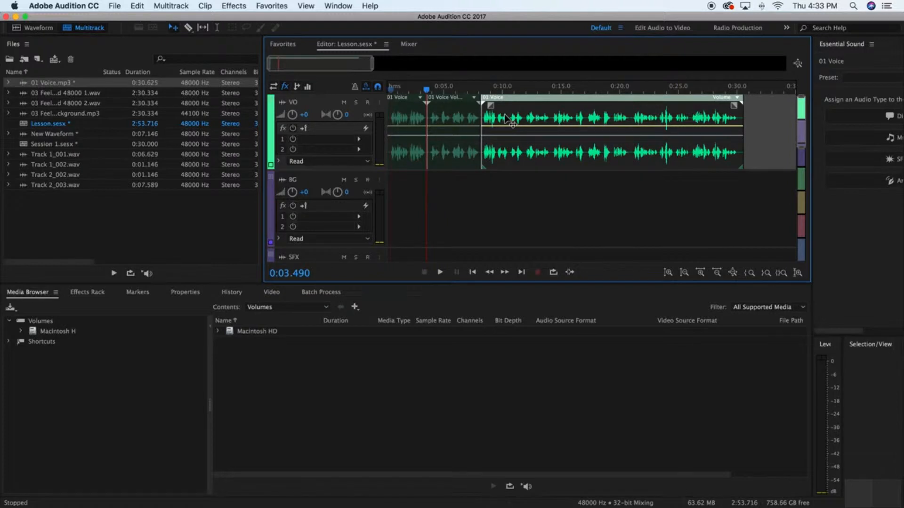
key("Delete")
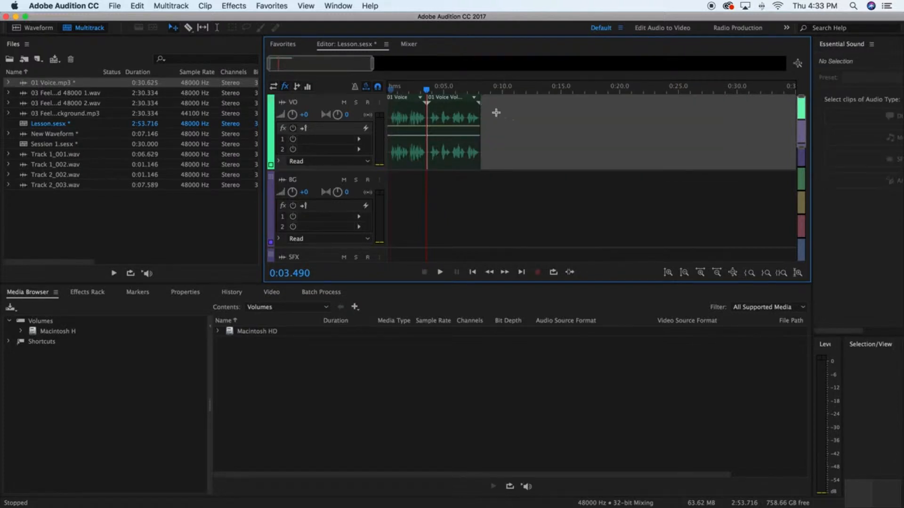
Swap the order of the two remaining voice segments on the VO track and play the result from the start
left_click_drag(436, 109, 513, 113)
mouse_move(405, 115)
left_mouse_down()
mouse_move(513, 120)
mouse_move(409, 122)
left_mouse_up()
left_click_drag(586, 126, 460, 134)
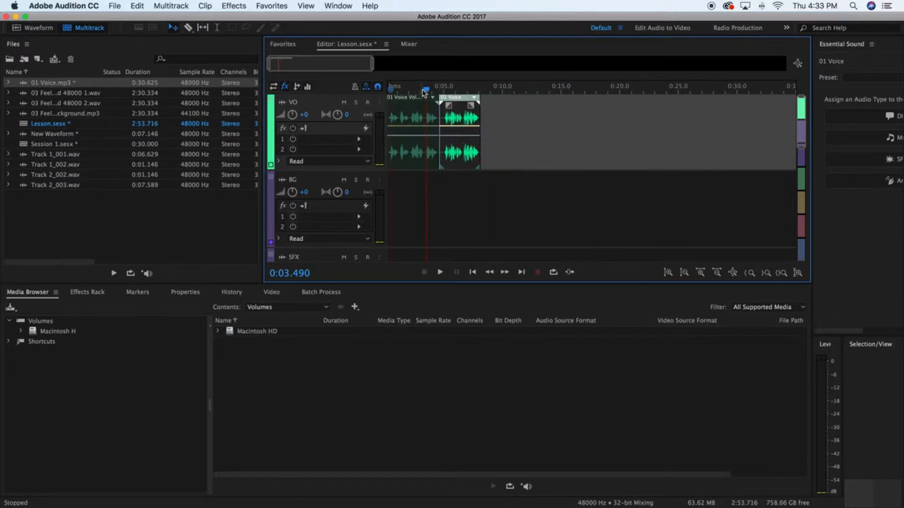
left_click_drag(426, 90, 376, 89)
key("space")
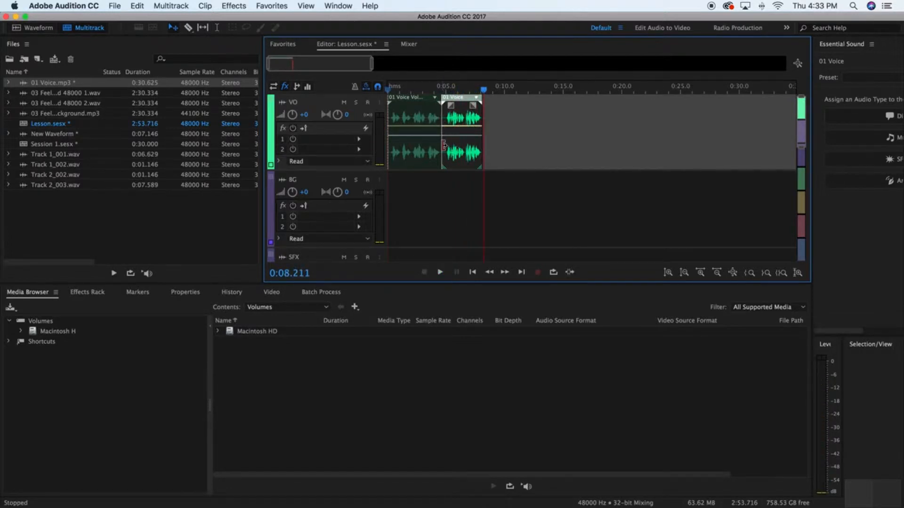
Extend the end of the second voice segment to its full length and trim it back to about 0:07.6
left_click_drag(443, 145, 746, 155)
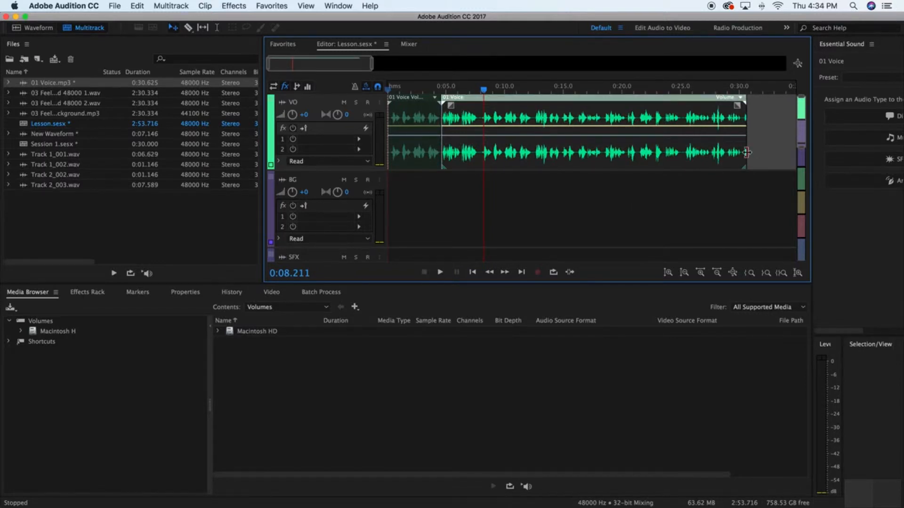
left_click_drag(747, 152, 484, 169)
left_click(479, 171)
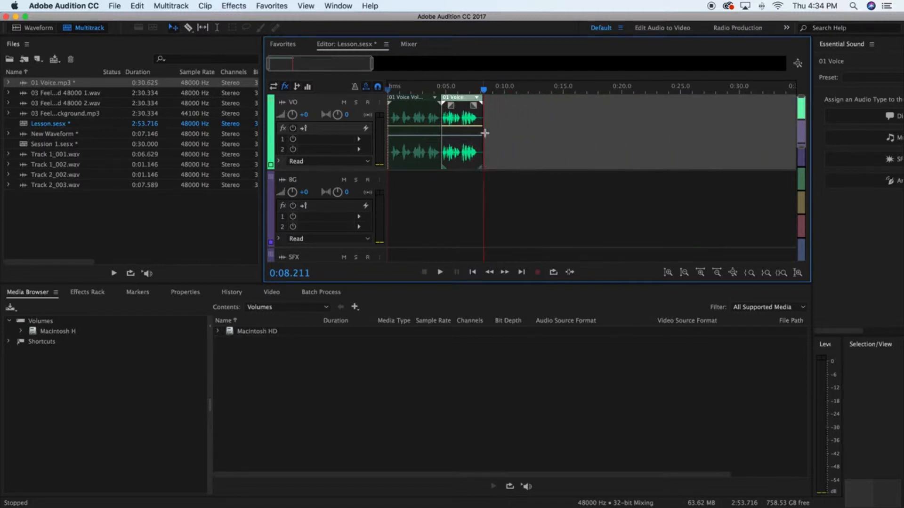
left_click_drag(481, 131, 476, 133)
Play the second voice segment from its beginning to check where it ends, stopping at 0:07.808
left_click_drag(479, 90, 526, 101)
key("space")
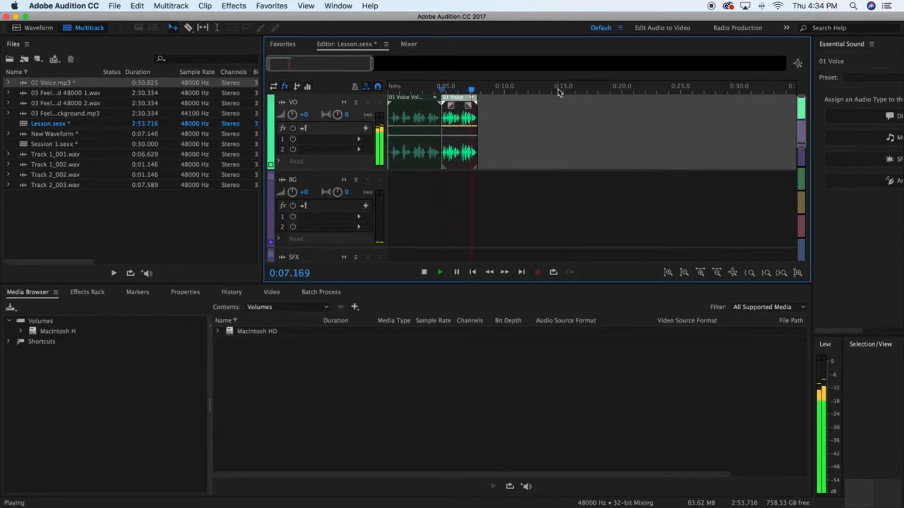
key("space")
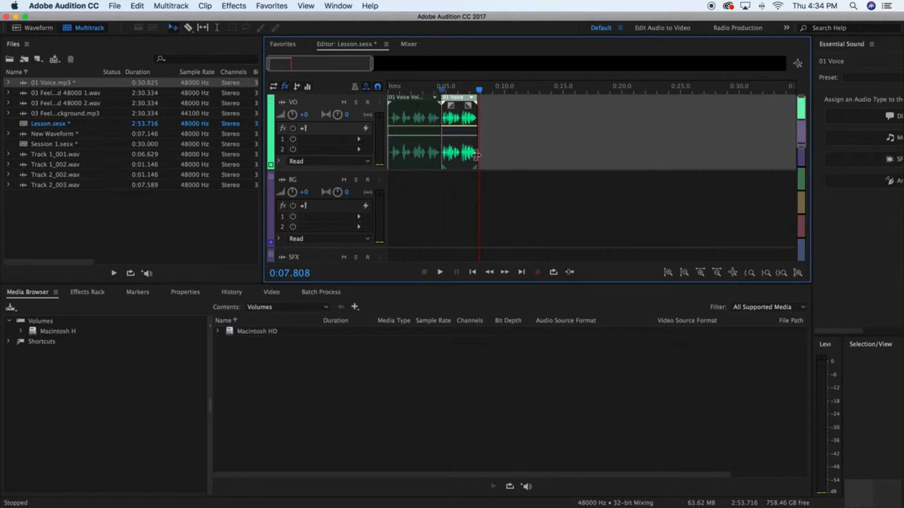
Extend the second voice segment's end to about 0:23 and split it at the 0:07.808 playhead position
left_click_drag(476, 155, 647, 164)
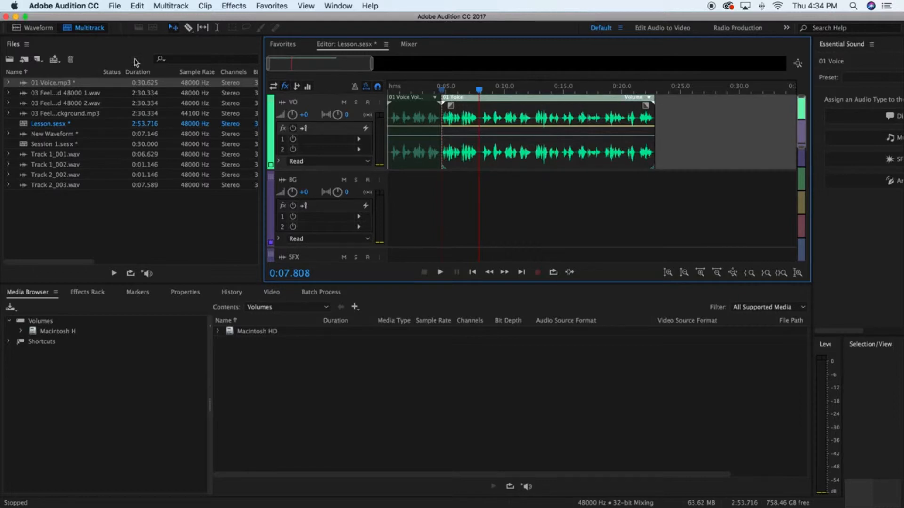
right_click(484, 151)
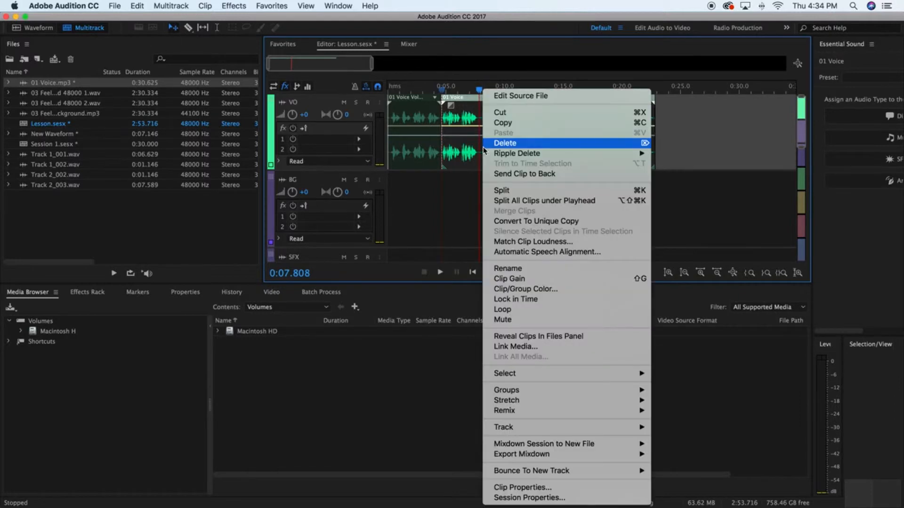
left_click(440, 210)
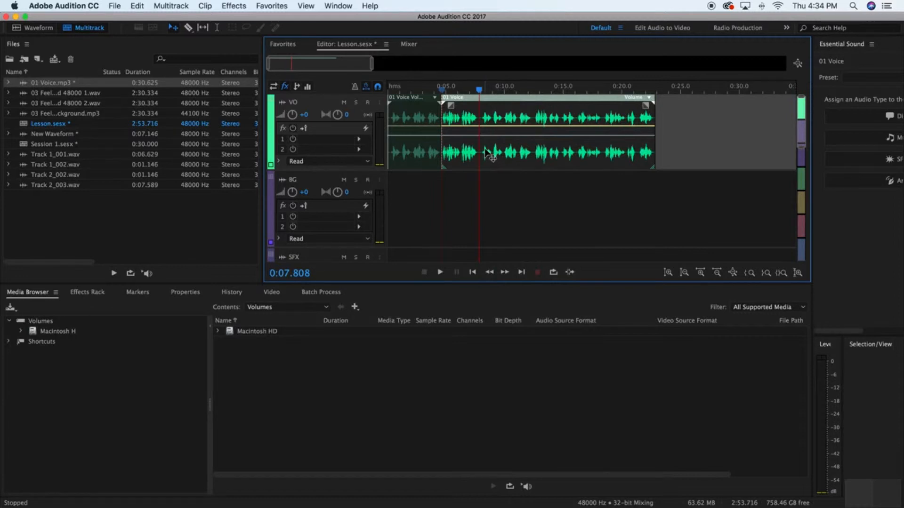
right_click(487, 151)
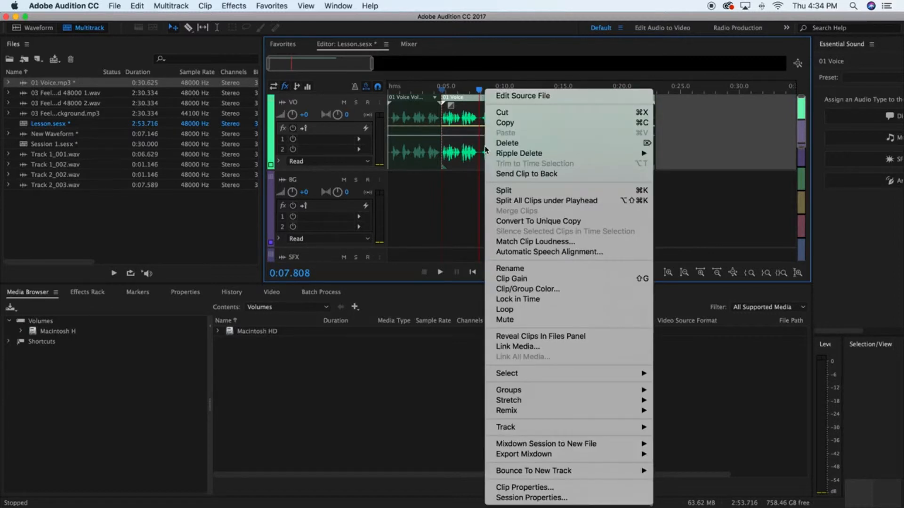
left_click(527, 190)
Move the split-off last segment about one second later on the VO track and undo the move
left_click_drag(500, 157, 511, 158)
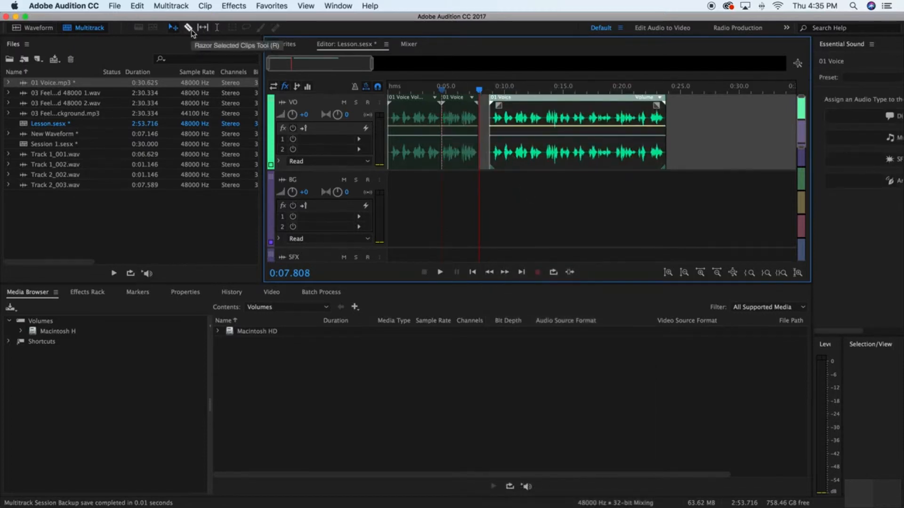
key("super+z")
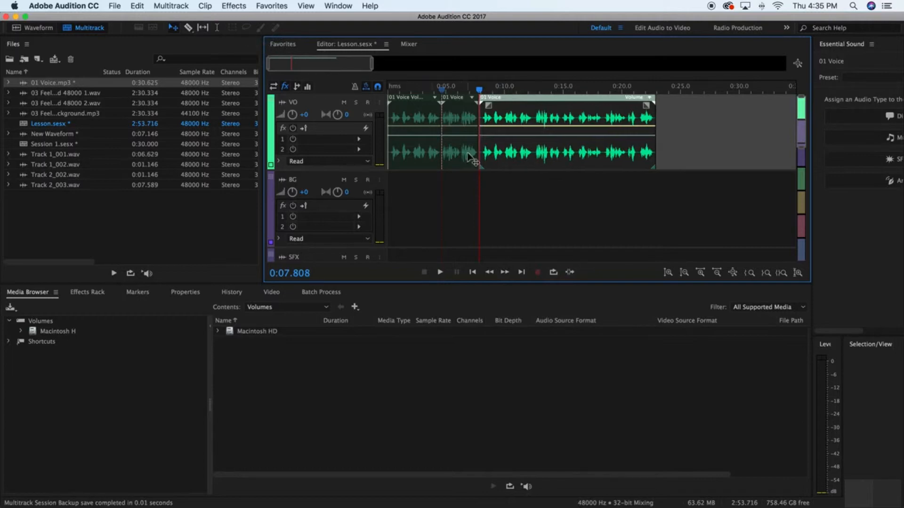
right_click(495, 149)
left_click(472, 153)
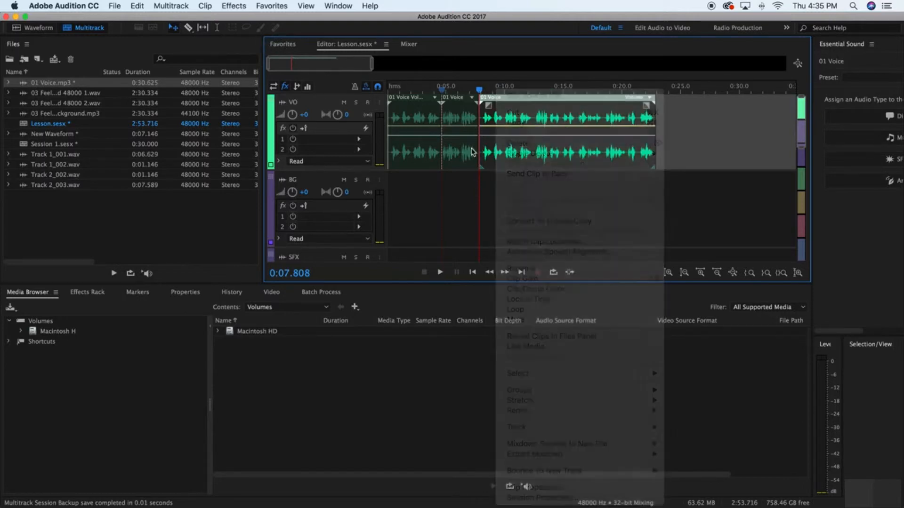
Split the last voice segment at the playhead position 0:12.484
left_click_drag(479, 90, 534, 91)
right_click(566, 152)
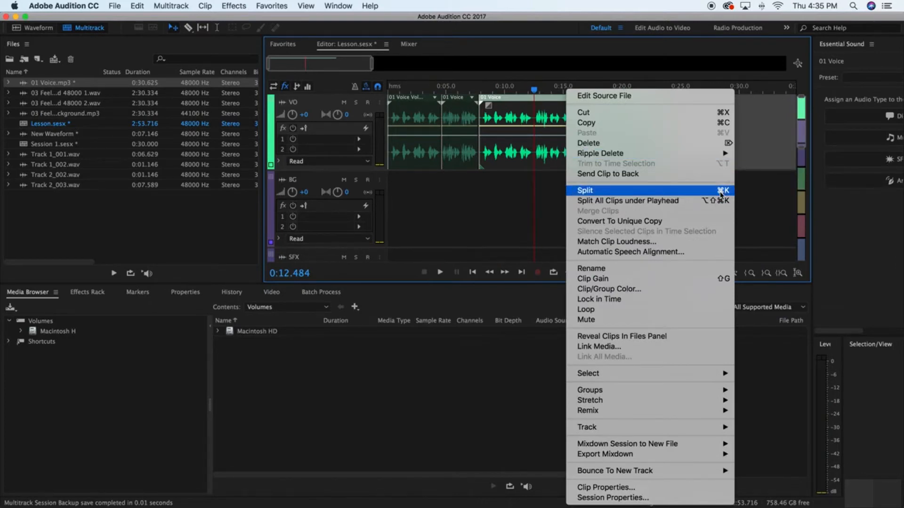
left_click(544, 141)
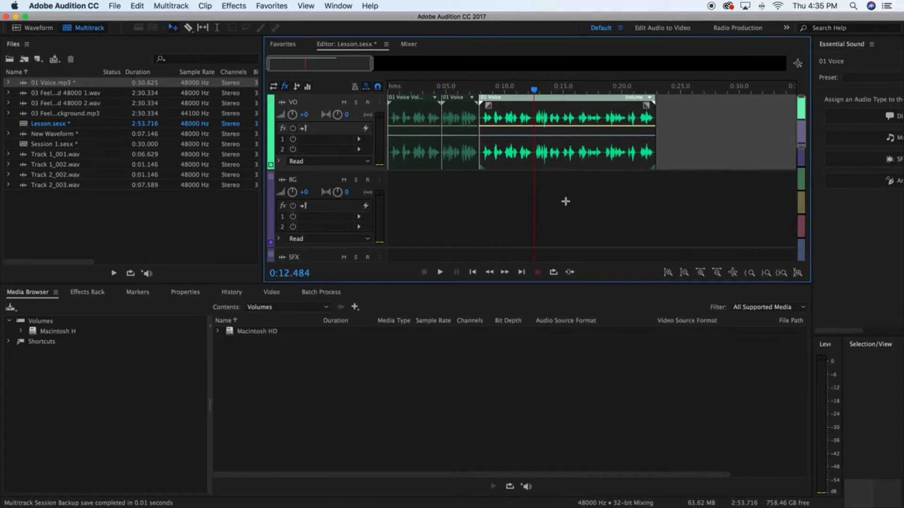
key("super+k")
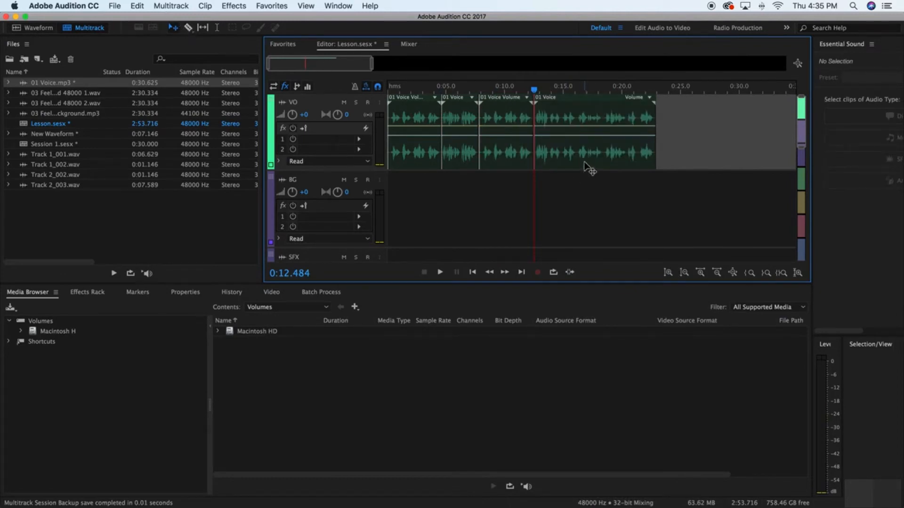
Move the third voice segment to the end of the last segment, then shift the former last segment back against the second segment
mouse_move(579, 158)
left_mouse_down()
mouse_move(625, 158)
mouse_move(580, 158)
left_mouse_up()
left_click(506, 151)
left_click_drag(506, 151, 676, 149)
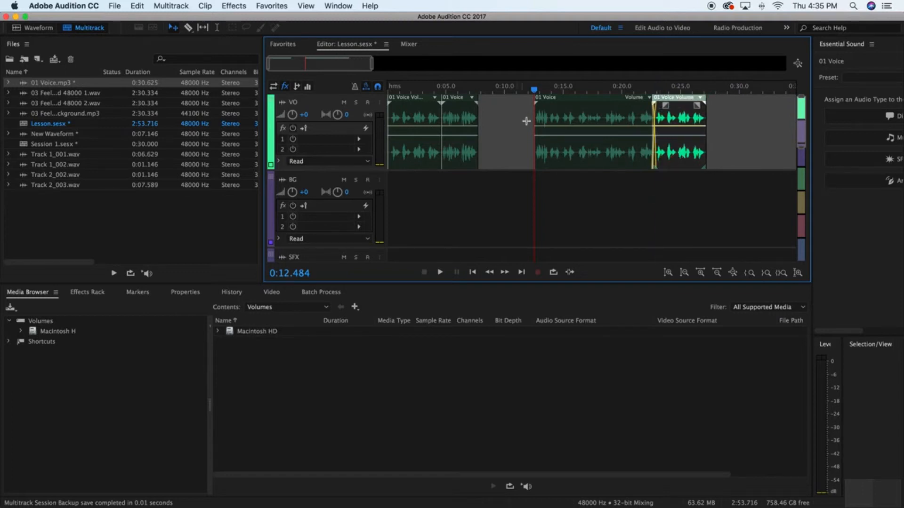
left_click_drag(573, 150, 522, 171)
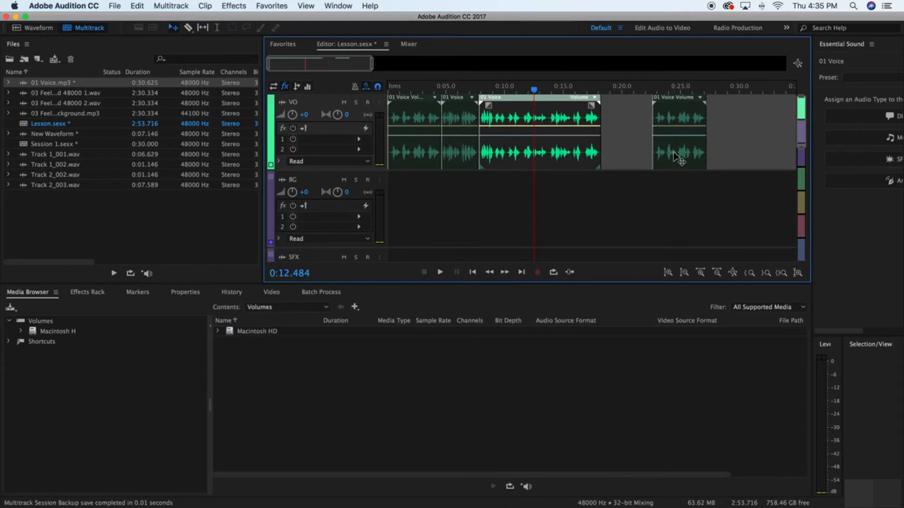
Delete all four voice segments from the VO track, working from the last one back to the first
left_click_drag(677, 156, 630, 156)
key("Delete")
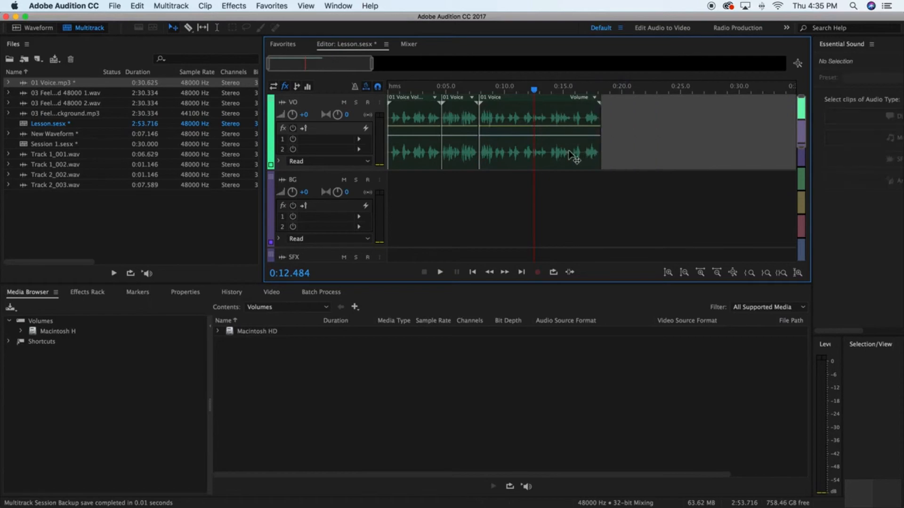
left_click(577, 152)
key("Delete")
left_click(465, 145)
key("Delete")
left_click(428, 151)
key("Delete")
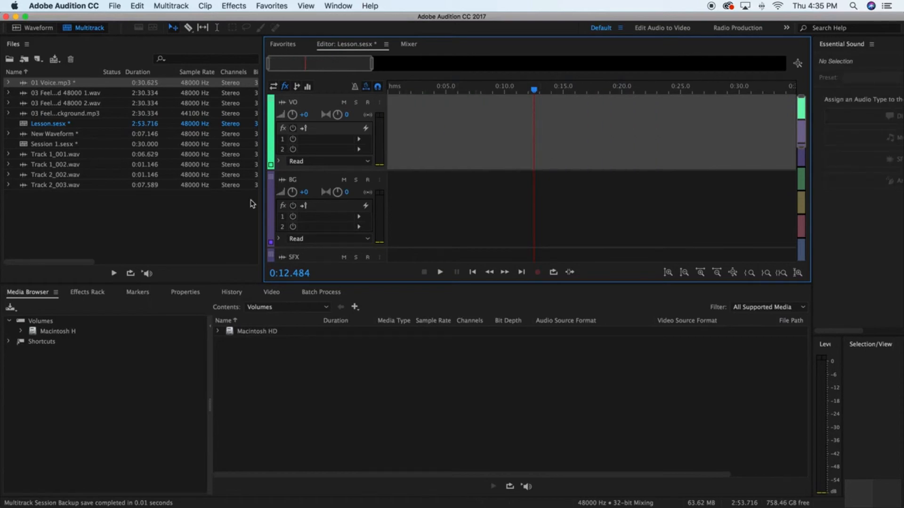
Place the 03 Feel Good Background 48000 2 music file at the VO track's start and razor it at about 0:11, 0:26, 0:39 and 1:01
left_click_drag(81, 103, 400, 134)
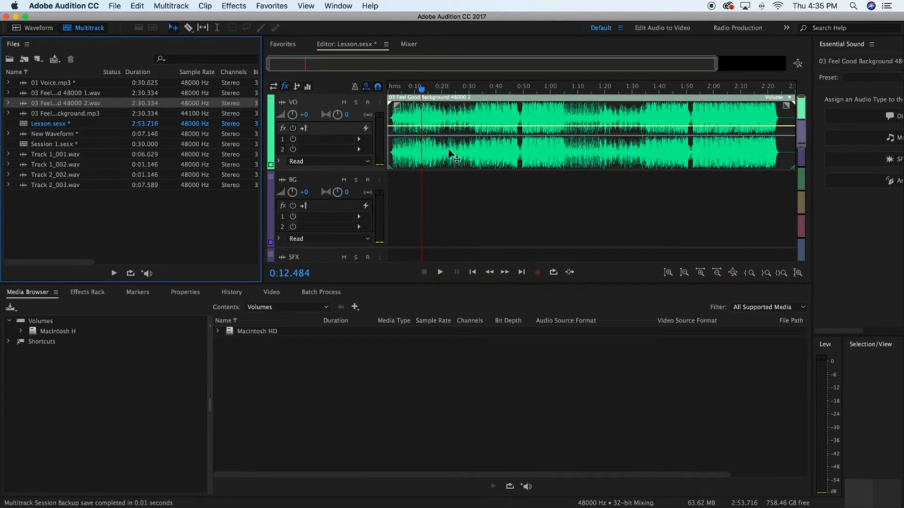
left_click(188, 28)
left_click(418, 149)
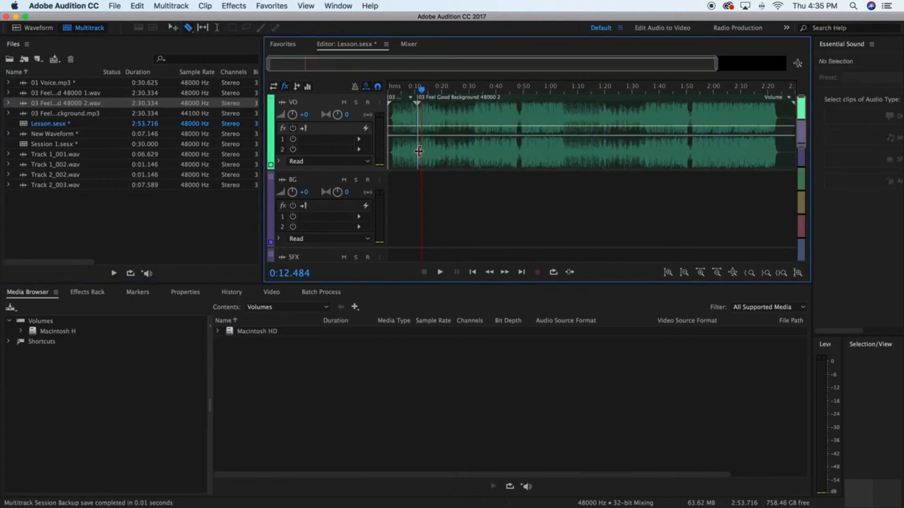
left_click(458, 148)
left_click(552, 149)
left_click(493, 149)
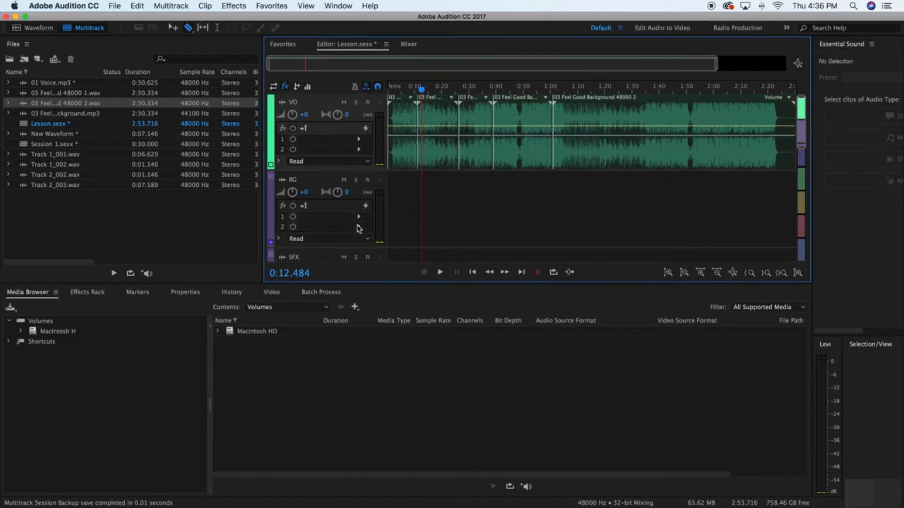
Delete all five background music segments from the VO track, working from the last one back to the first
left_click(174, 27)
left_click(666, 160)
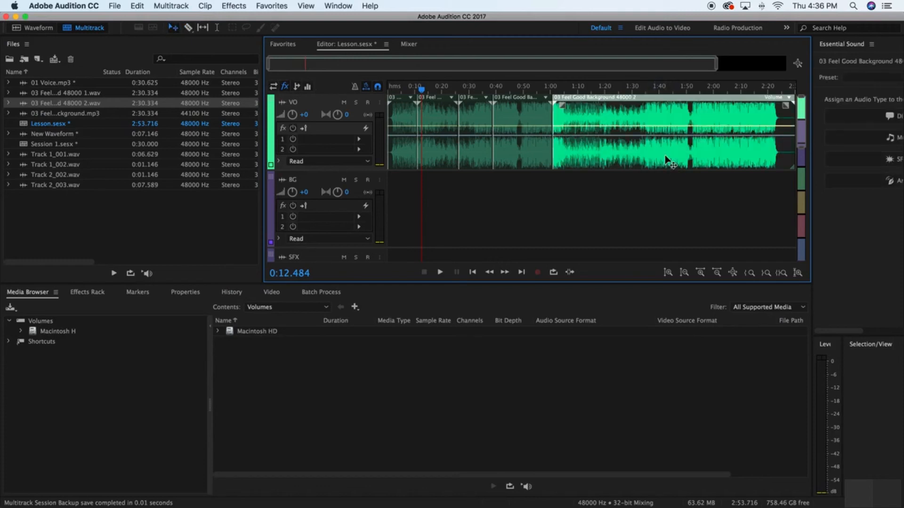
key("Delete")
left_click(539, 149)
key("Delete")
left_click(480, 146)
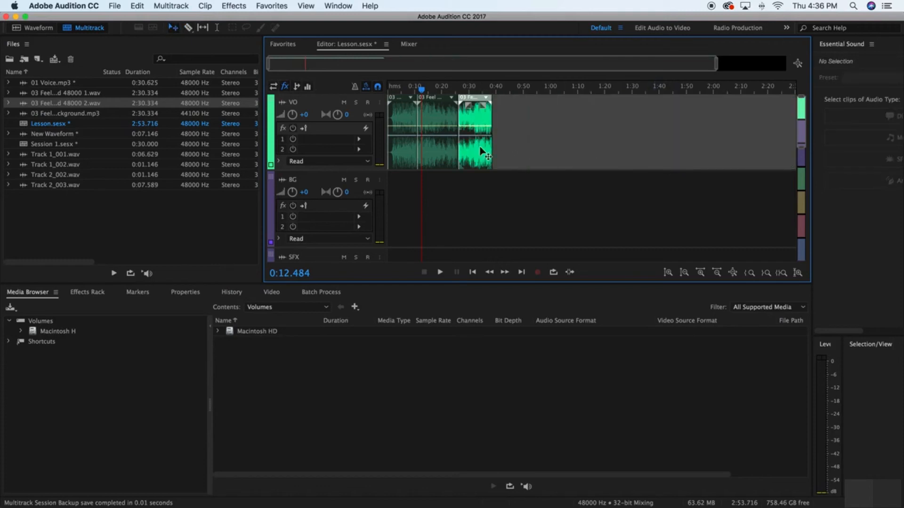
key("Delete")
left_click(447, 145)
key("Delete")
left_click(414, 147)
key("Delete")
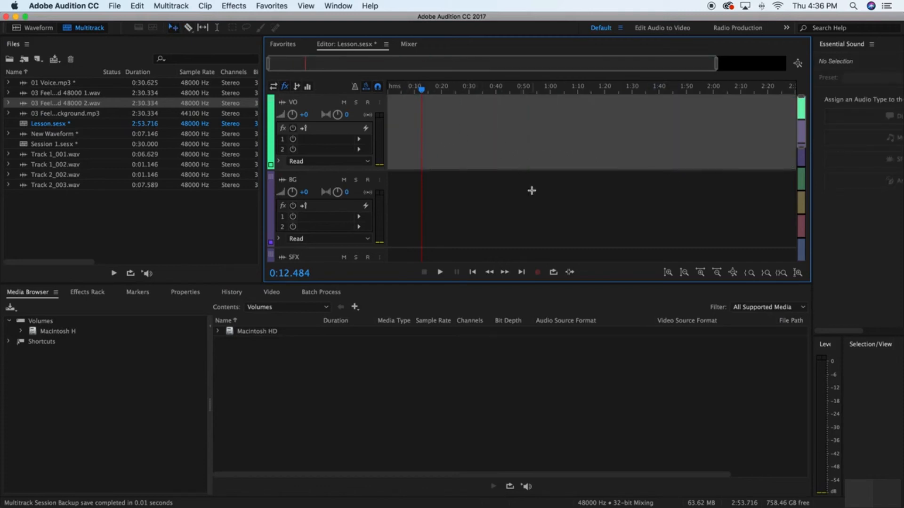